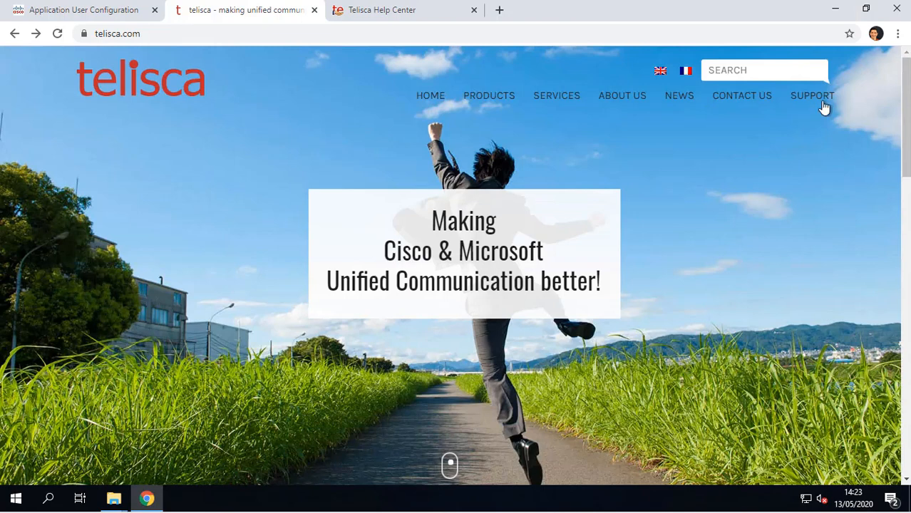
Download telisca Global Setup new version 6.3.0.002 from the application downloads of the Telisca Help Center and minimize the browser.
click(407, 11)
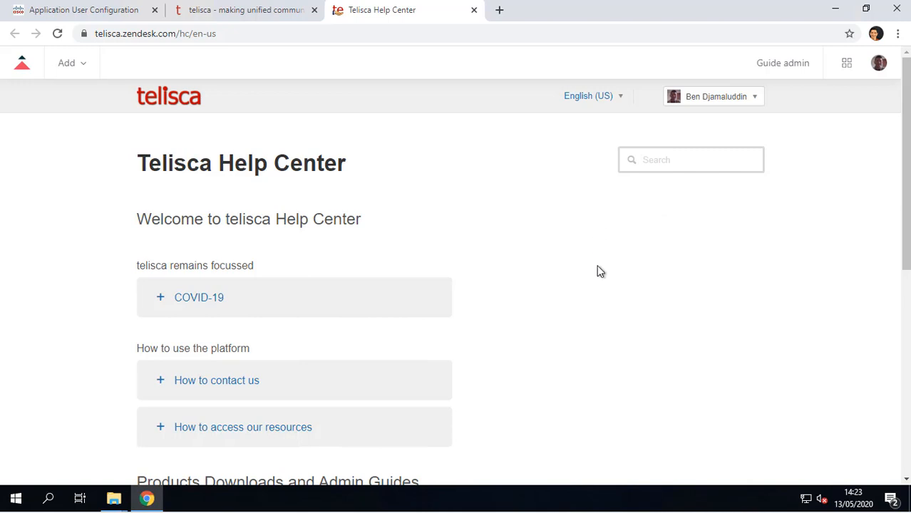
scroll(599, 269, down, 3)
scroll(499, 392, down, 1)
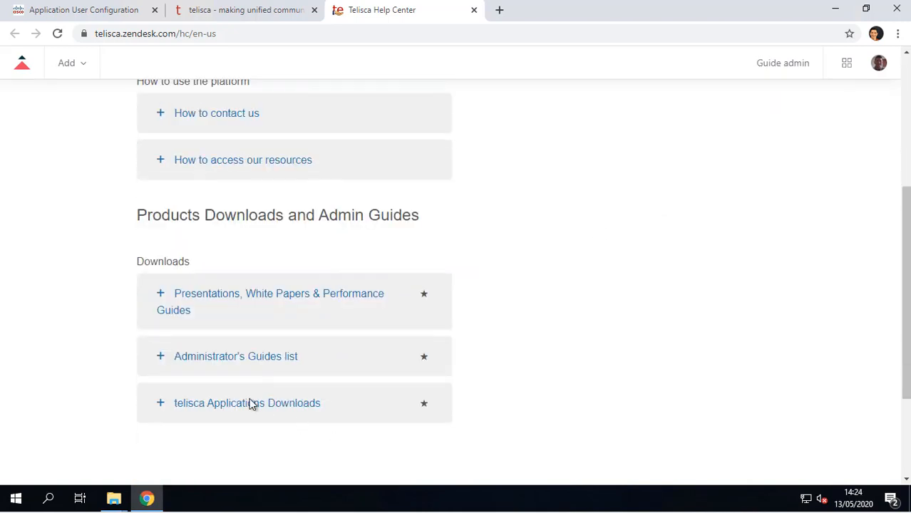
click(220, 403)
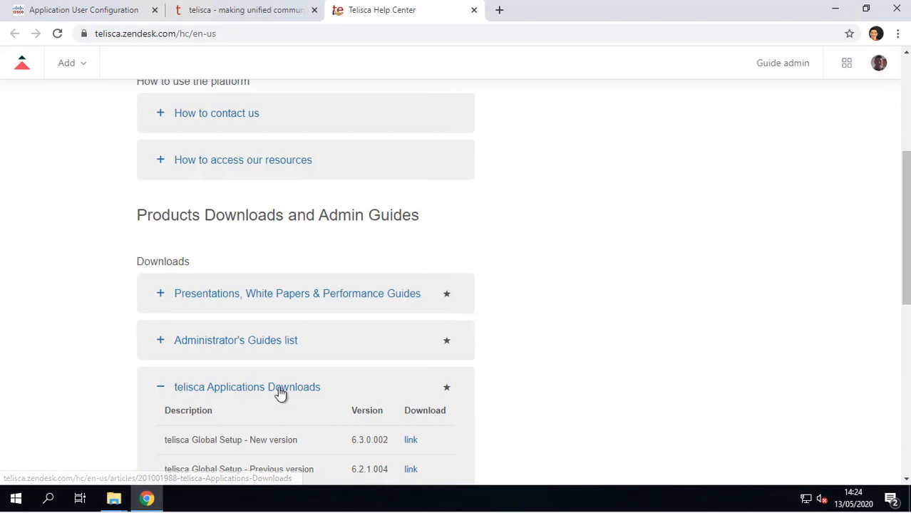
scroll(506, 392, down, 1)
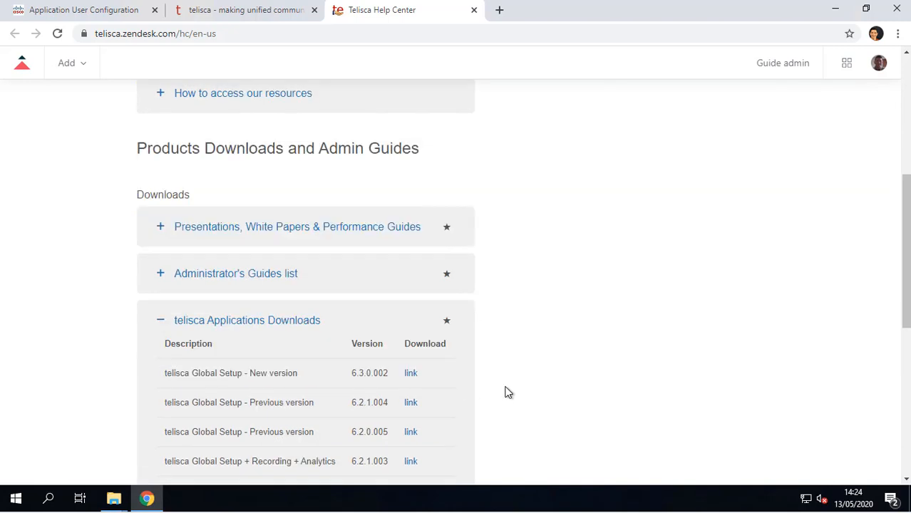
click(412, 376)
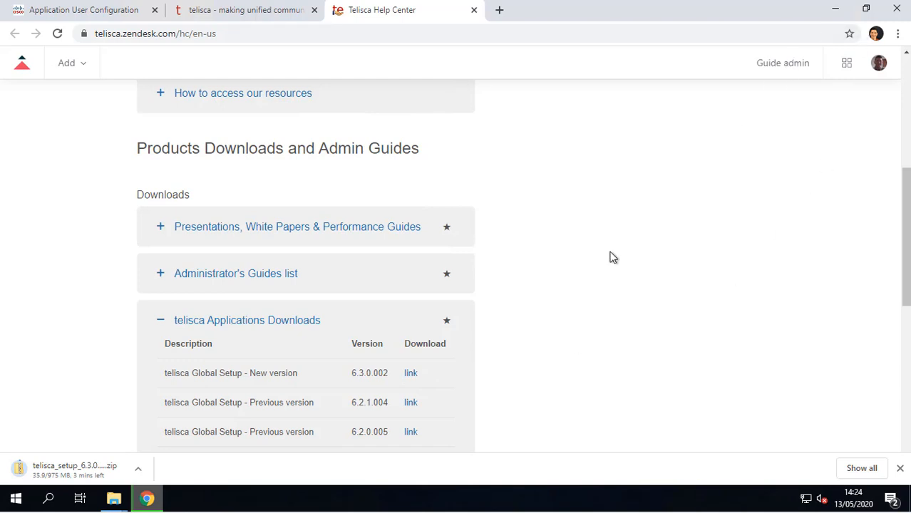
click(835, 8)
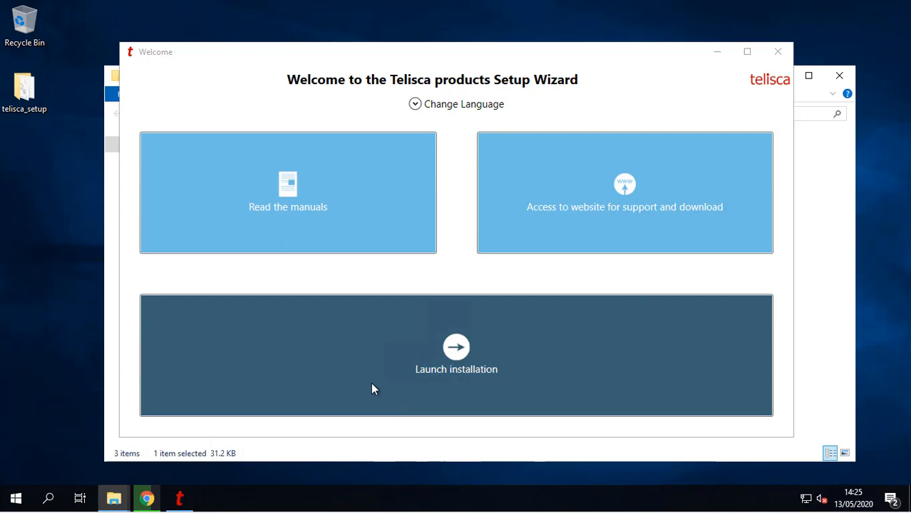
Look through the wizard's list of product manuals and release notes, and return to the welcome page.
click(287, 212)
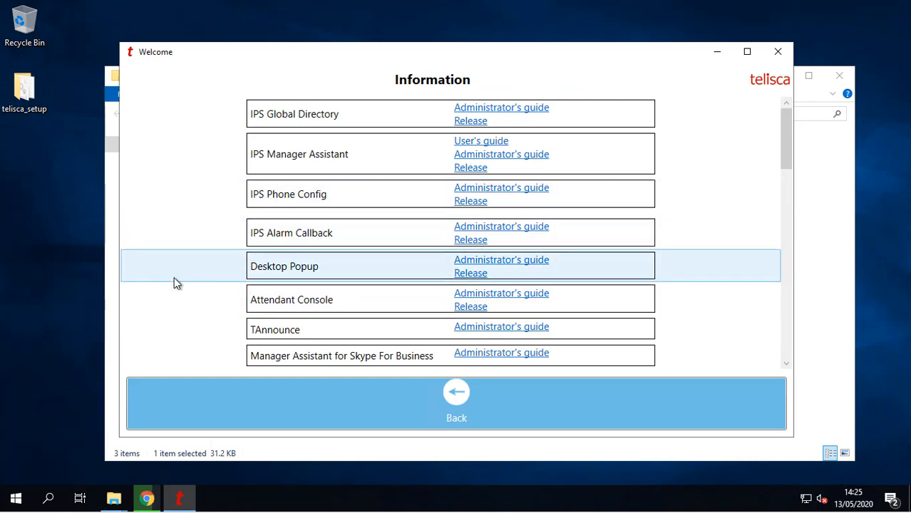
scroll(191, 239, down, 8)
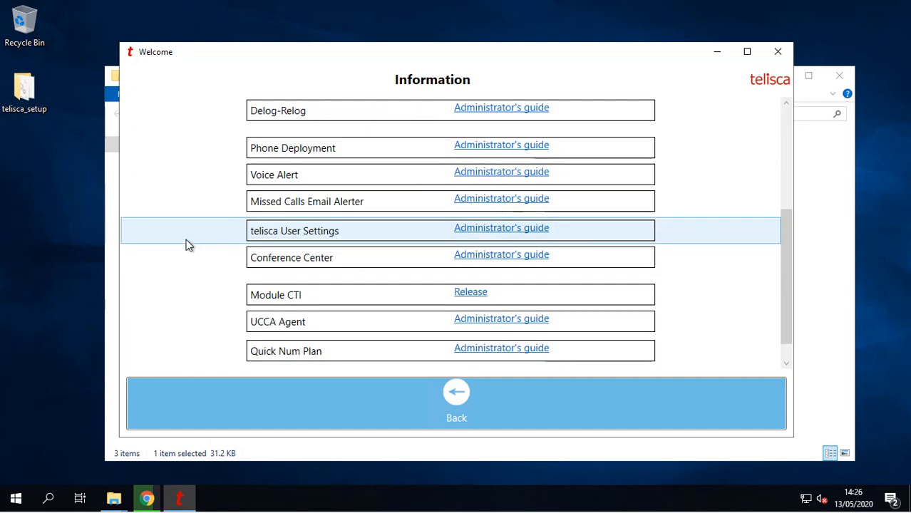
click(208, 392)
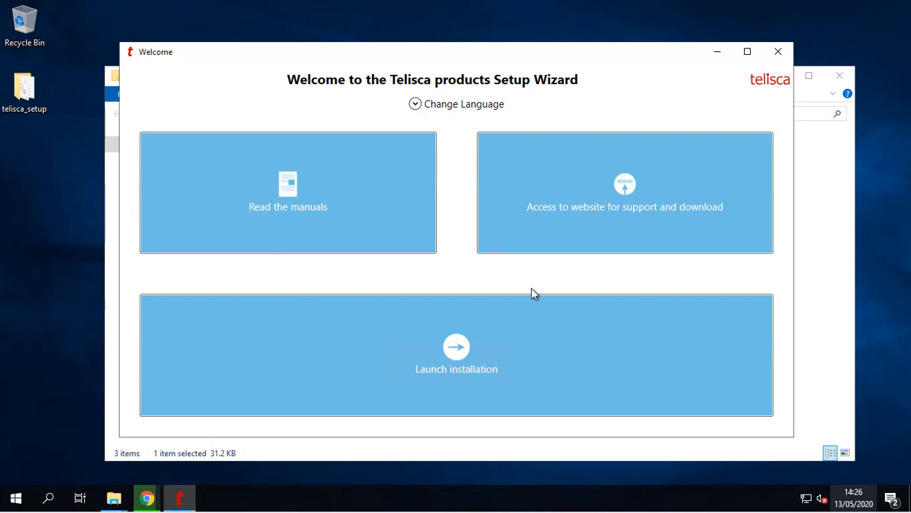
Launch the installation, read through the license agreement and accept it.
click(502, 363)
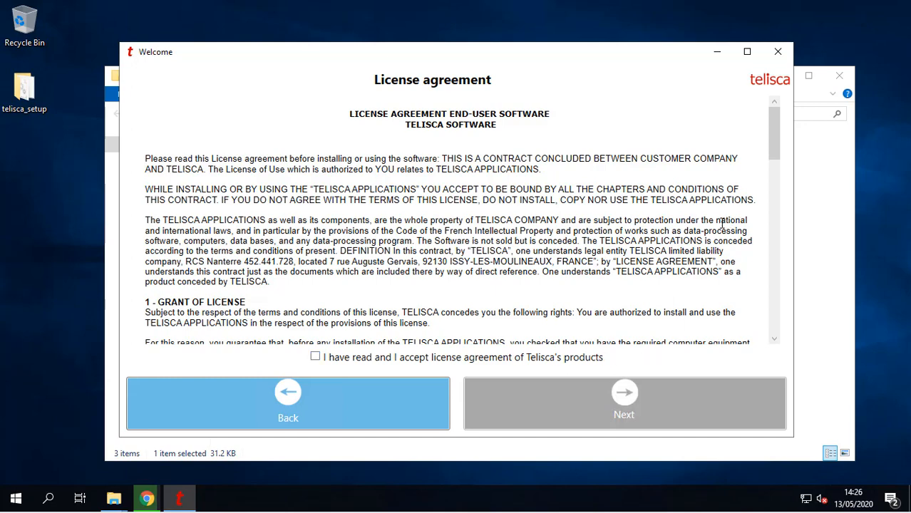
scroll(722, 224, down, 3)
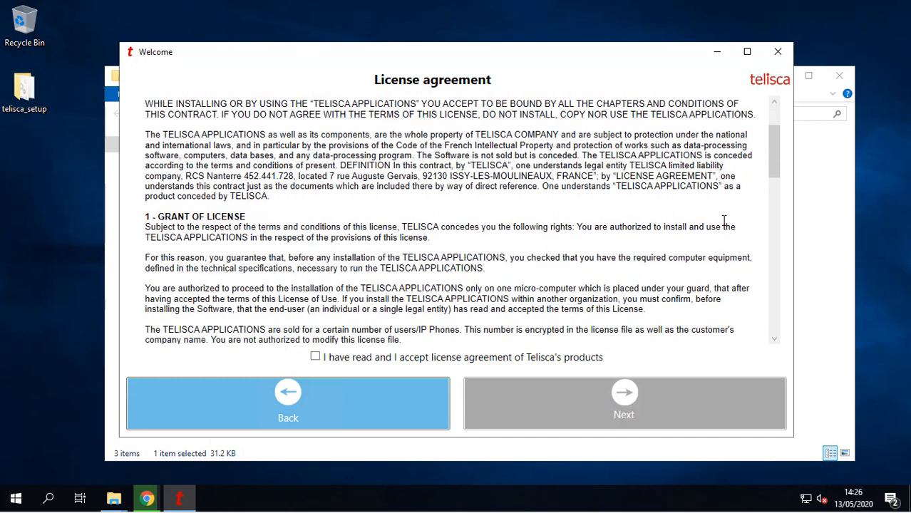
scroll(646, 274, down, 6)
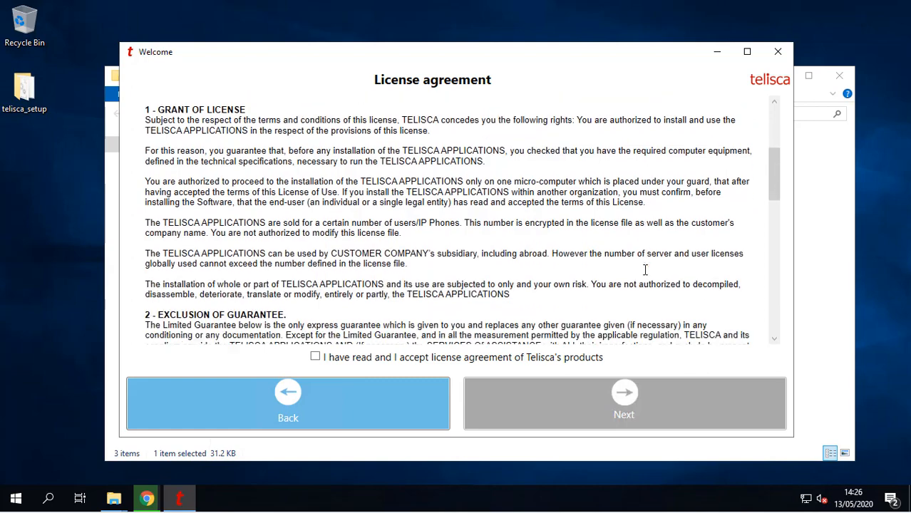
click(316, 358)
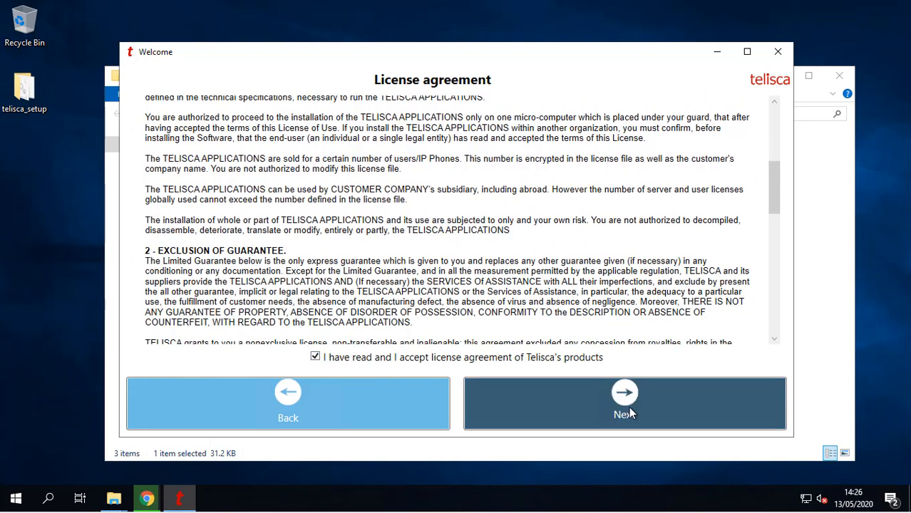
click(625, 411)
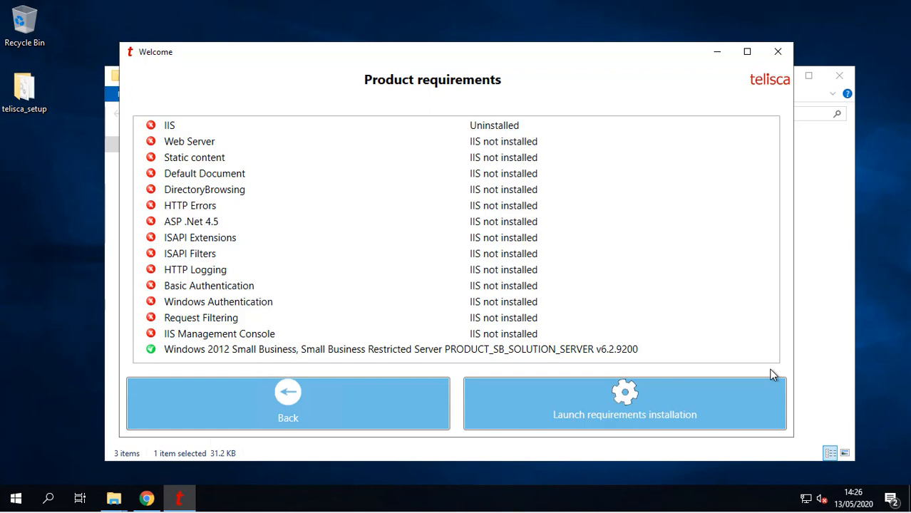
Install the missing IIS requirements and proceed with the Telisca products installation, keeping the default server configuration.
click(733, 404)
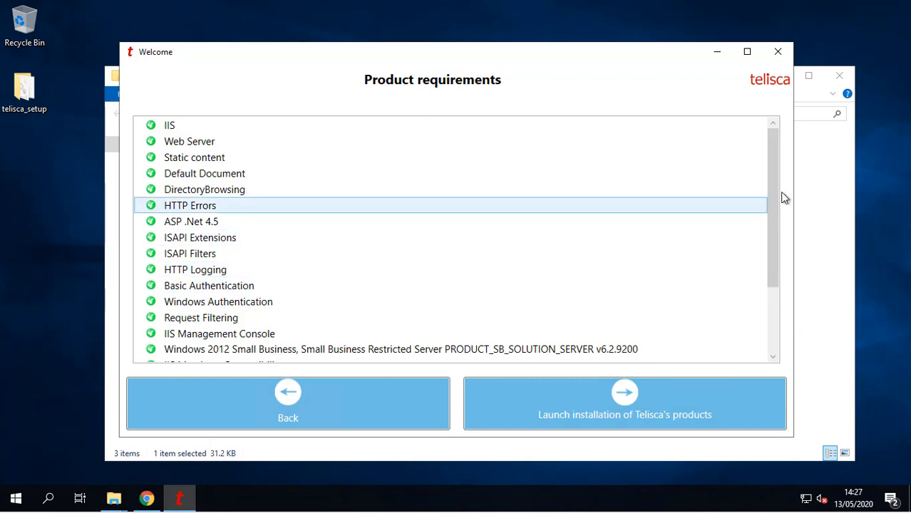
drag(773, 198, 773, 230)
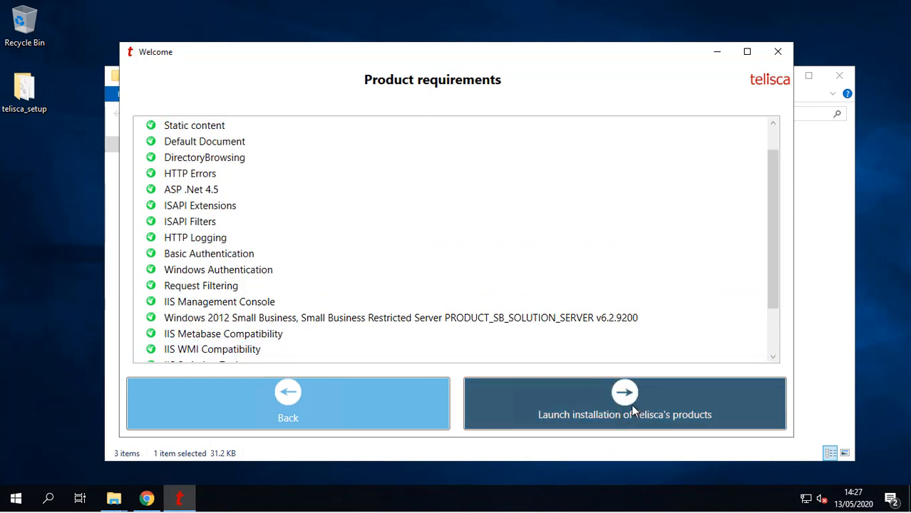
click(631, 404)
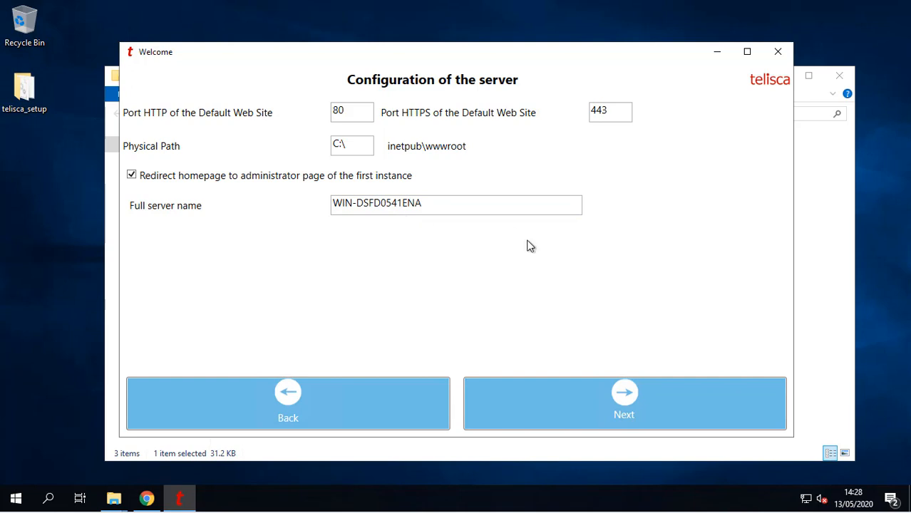
click(538, 408)
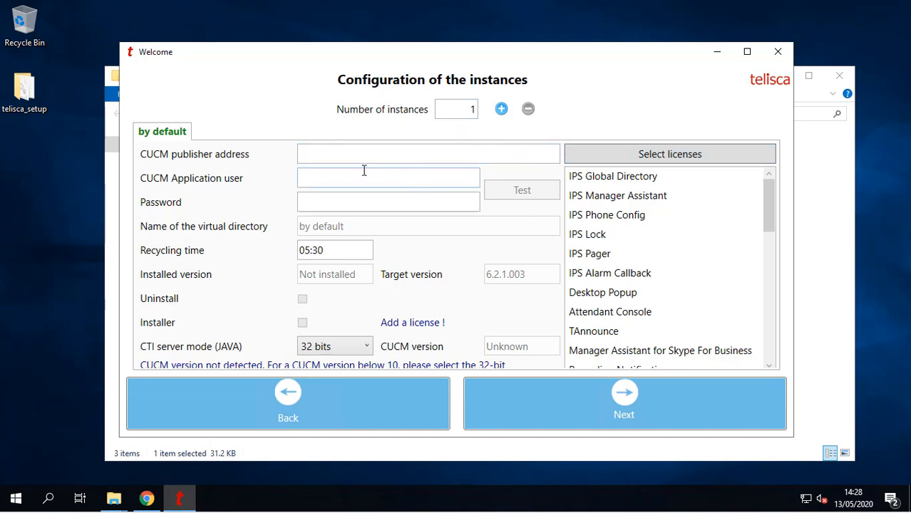
Add instances 02 and 03, view their settings, and remove both so that only the default instance remains.
click(501, 109)
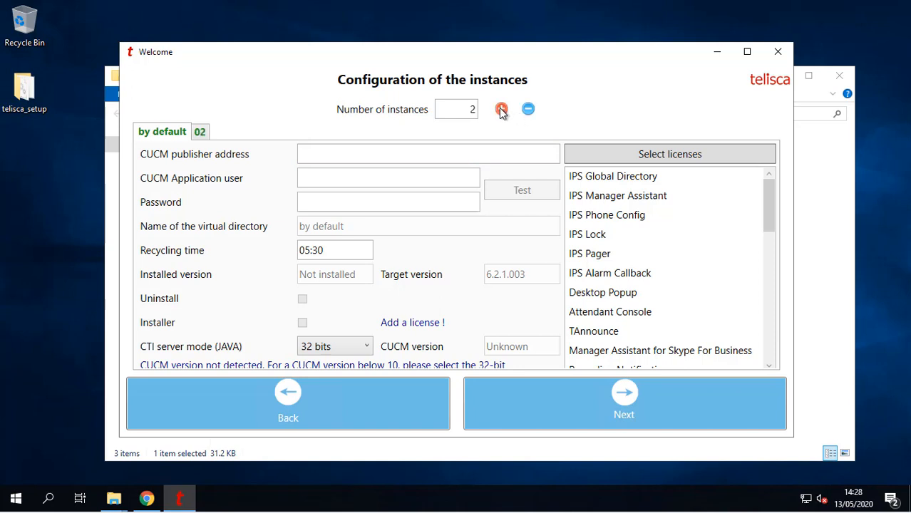
click(501, 109)
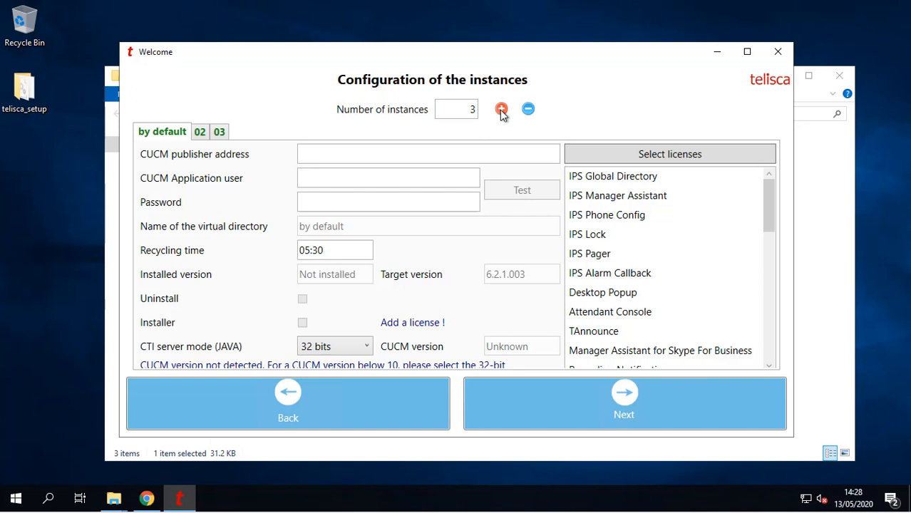
click(202, 137)
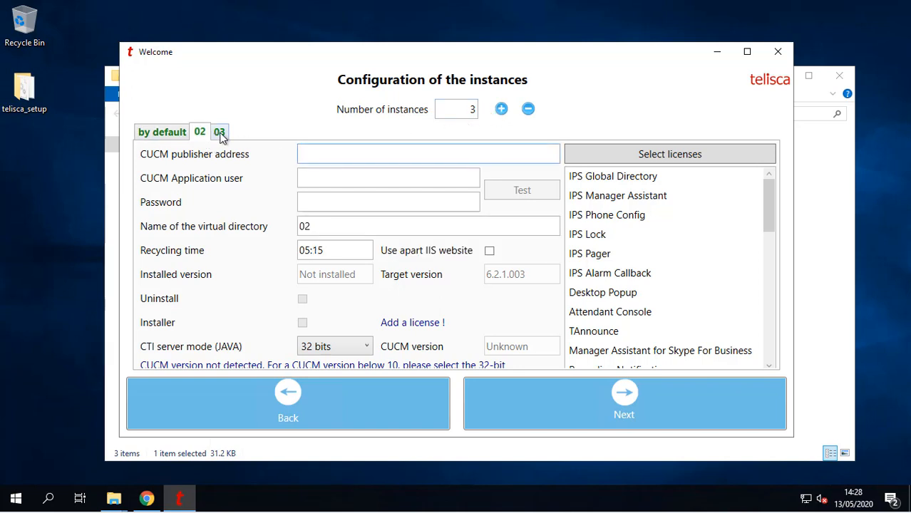
click(220, 136)
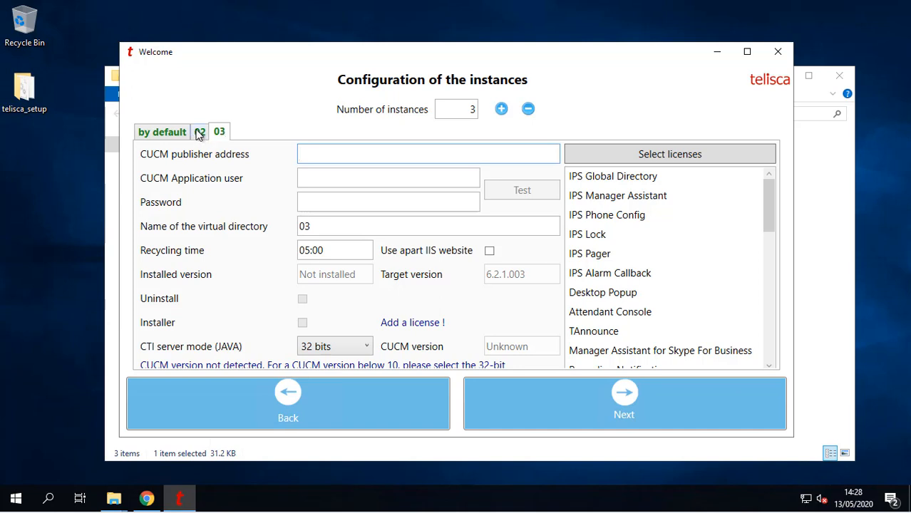
click(200, 135)
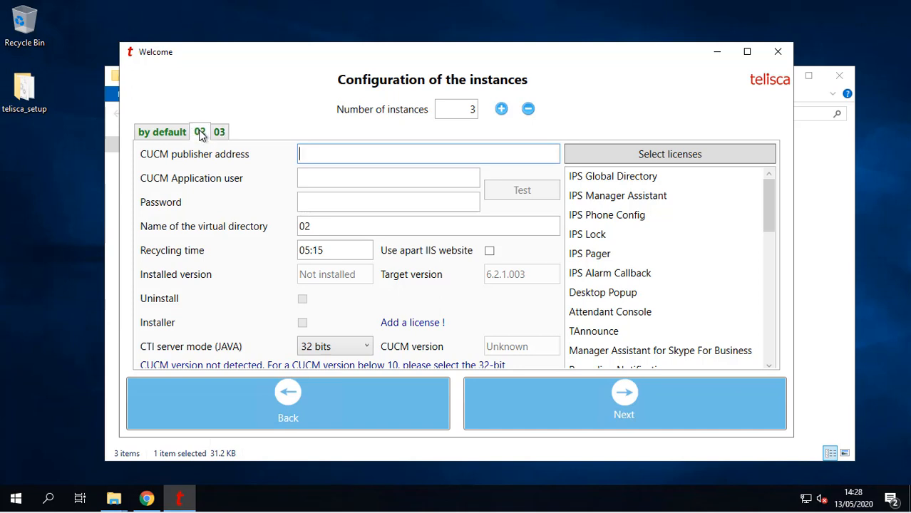
click(529, 110)
click(528, 110)
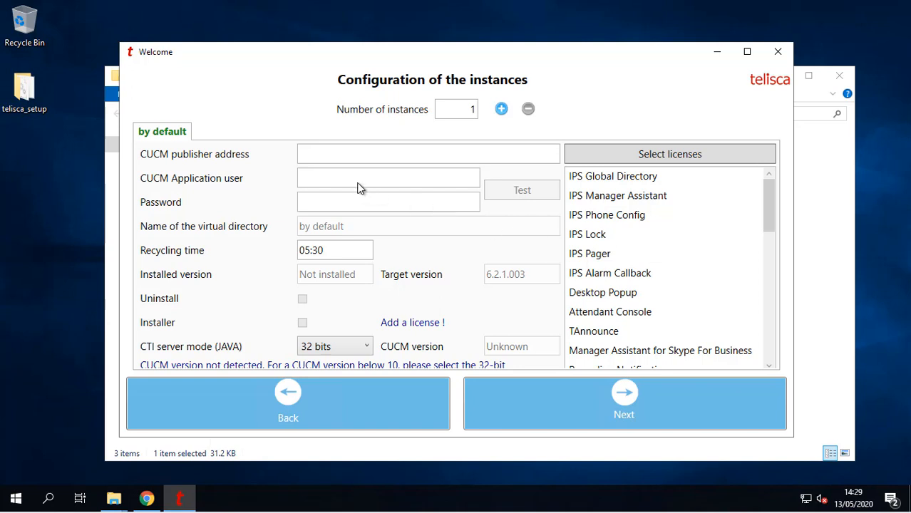
Set the default instance's CUCM publisher address to 172.16.5.10.
click(365, 154)
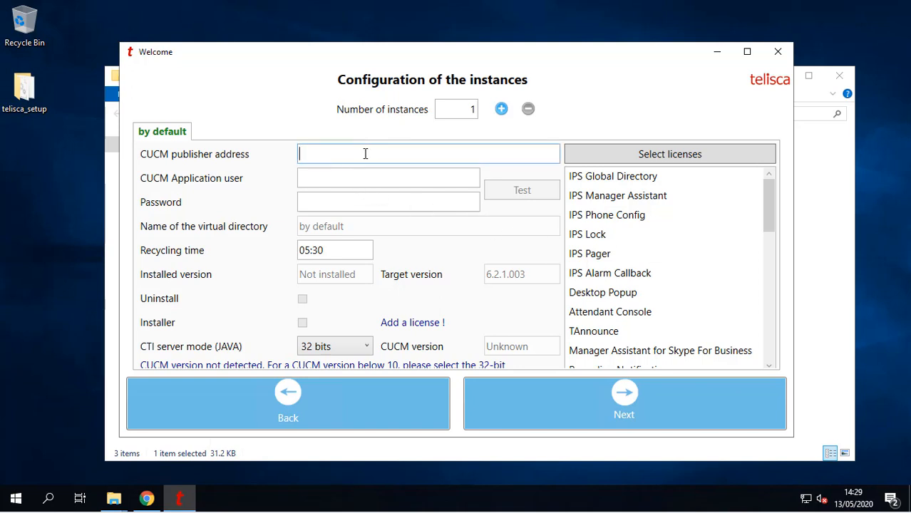
text(172.16.5.)
text(10)
click(370, 177)
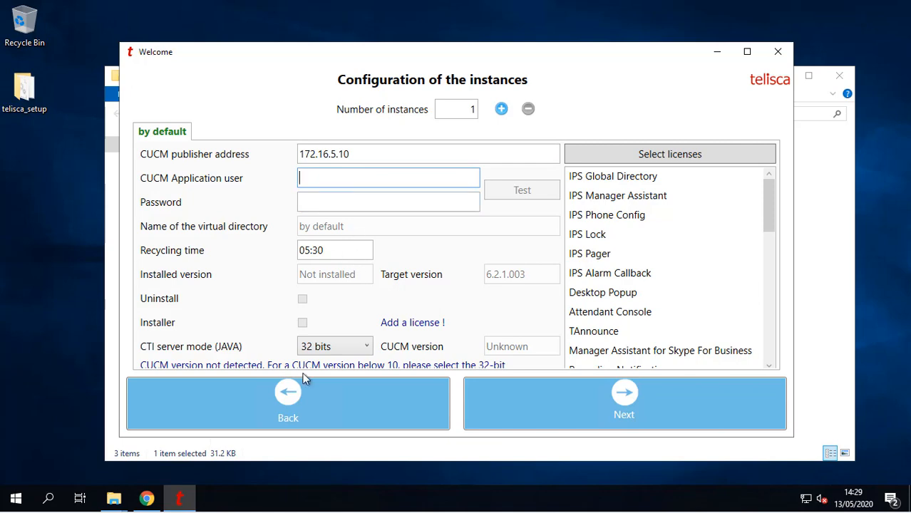
Switch to Cisco Unified CM Administration in Chrome and review the roles assigned to the telisca application user.
click(146, 498)
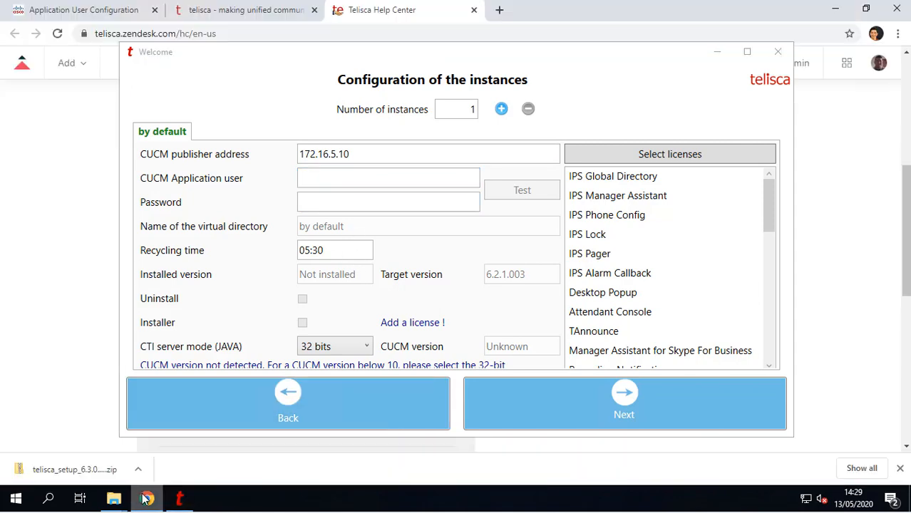
click(717, 52)
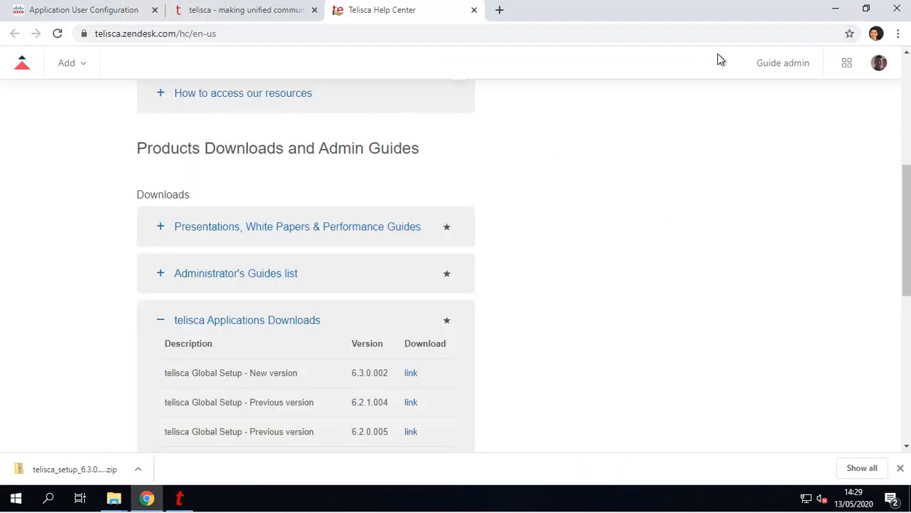
click(67, 10)
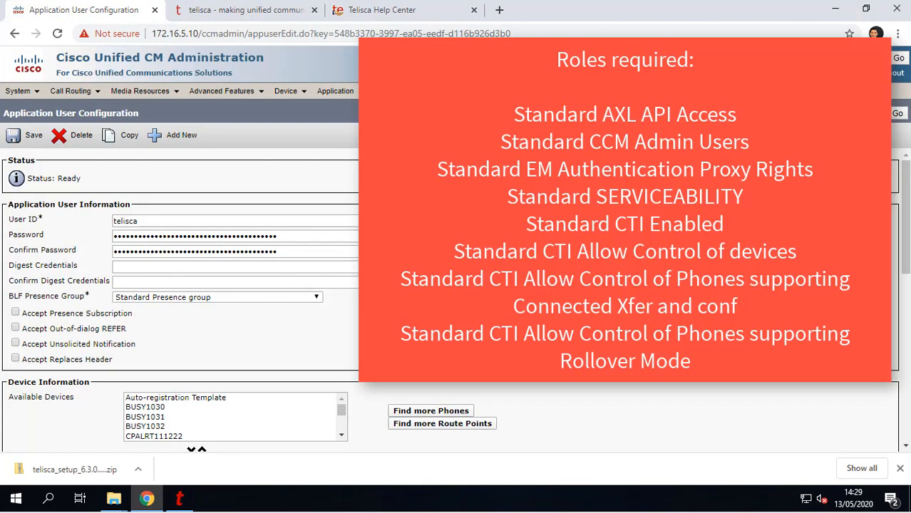
scroll(182, 285, down, 10)
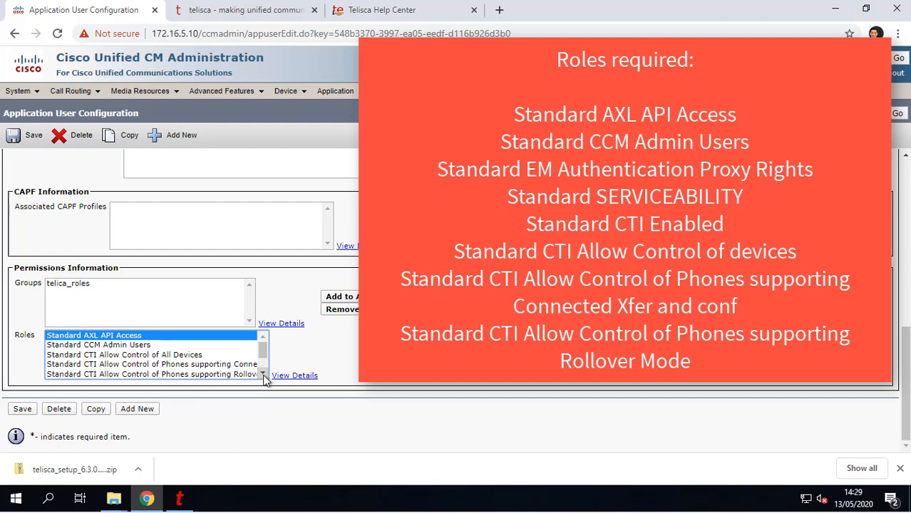
scroll(264, 377, down, 1)
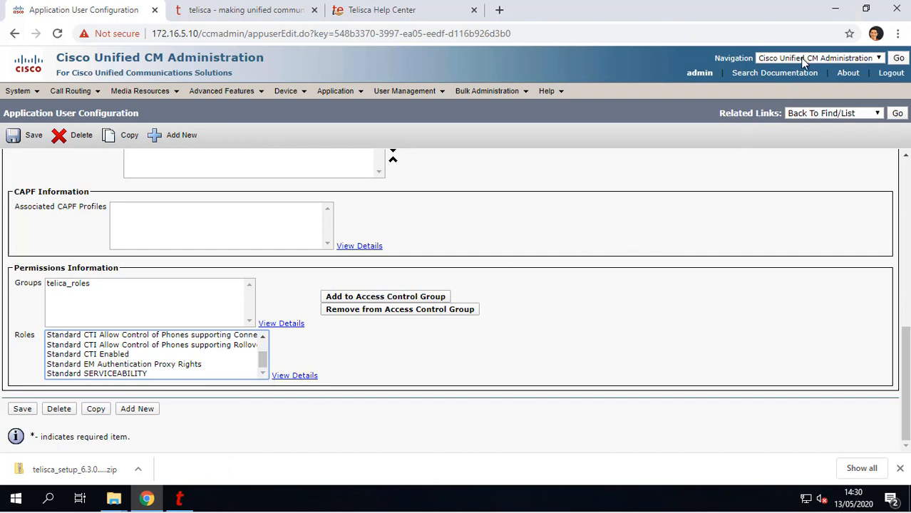
Switch back to the Telisca setup wizard and enter telisca as the CUCM application user along with the account password.
click(836, 10)
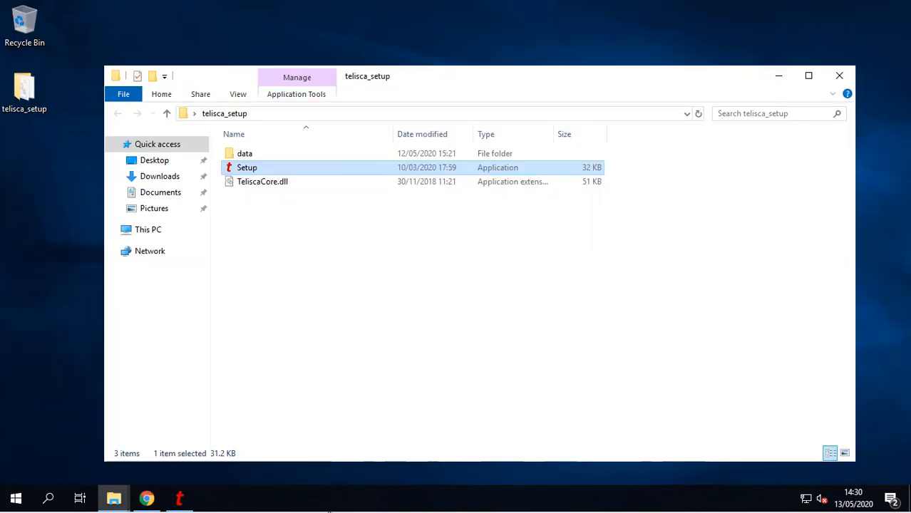
click(178, 499)
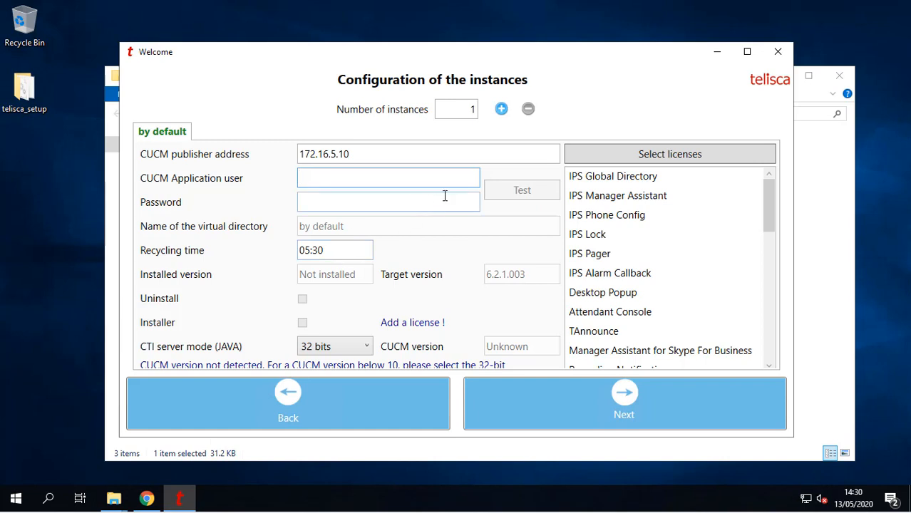
text(telisca)
key(Tab)
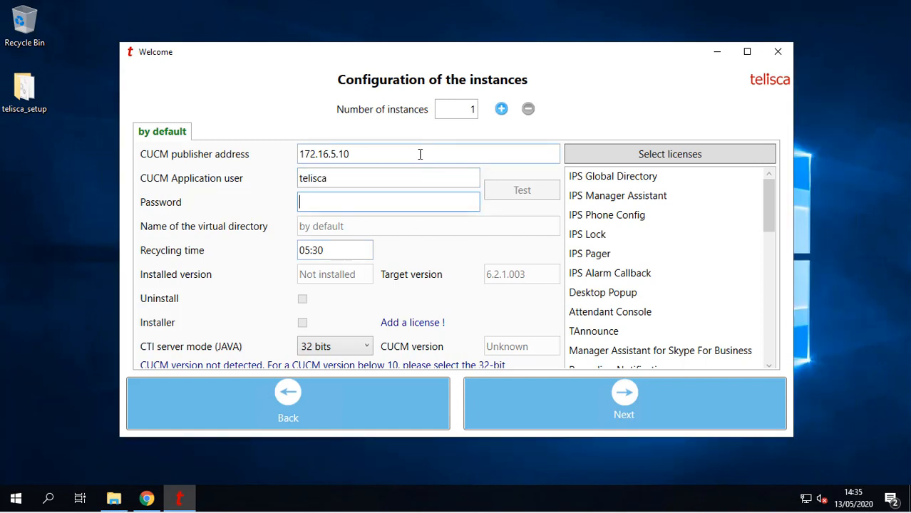
text(*********)
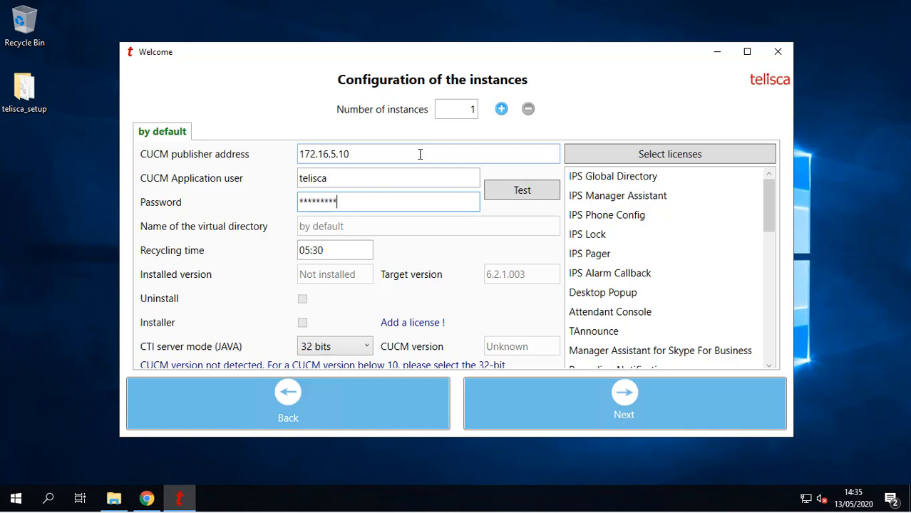
Test the default instance's CUCM connection and load the IPSGDIR_lic license file from the Desktop.
click(525, 189)
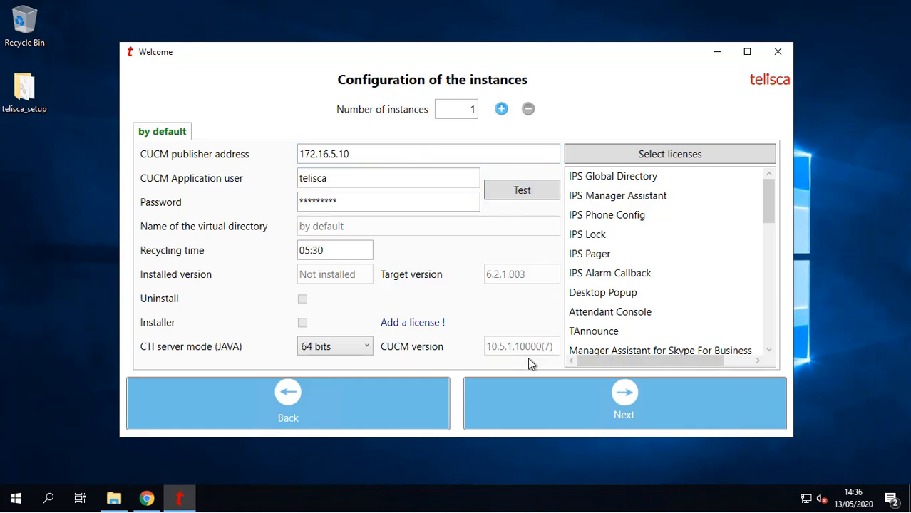
drag(540, 440, 538, 449)
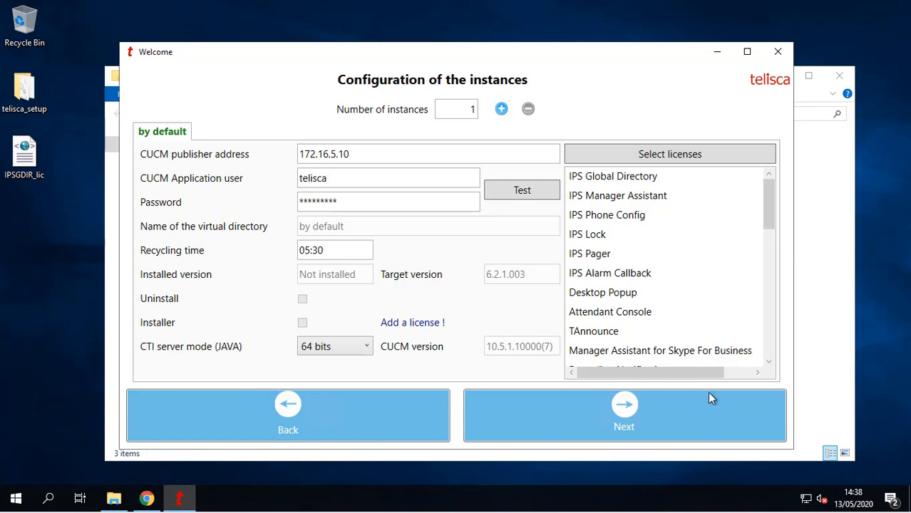
click(713, 162)
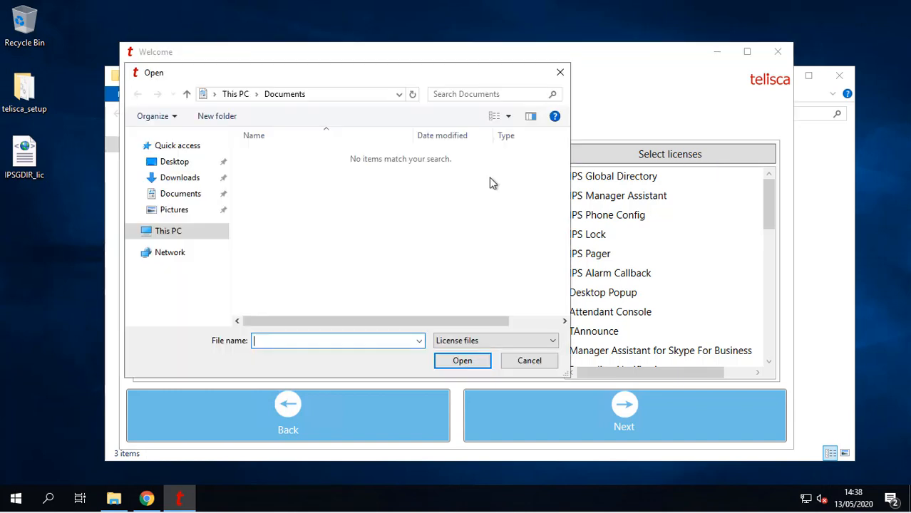
click(206, 162)
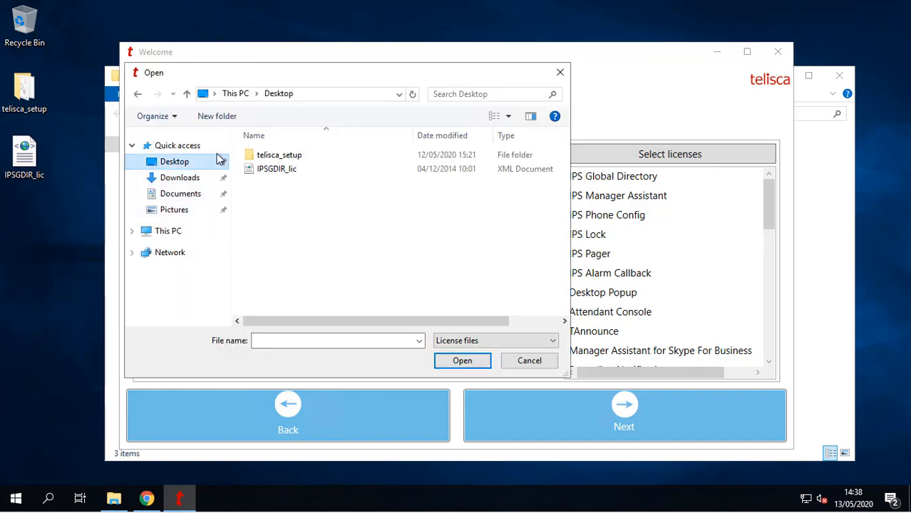
double_click(258, 171)
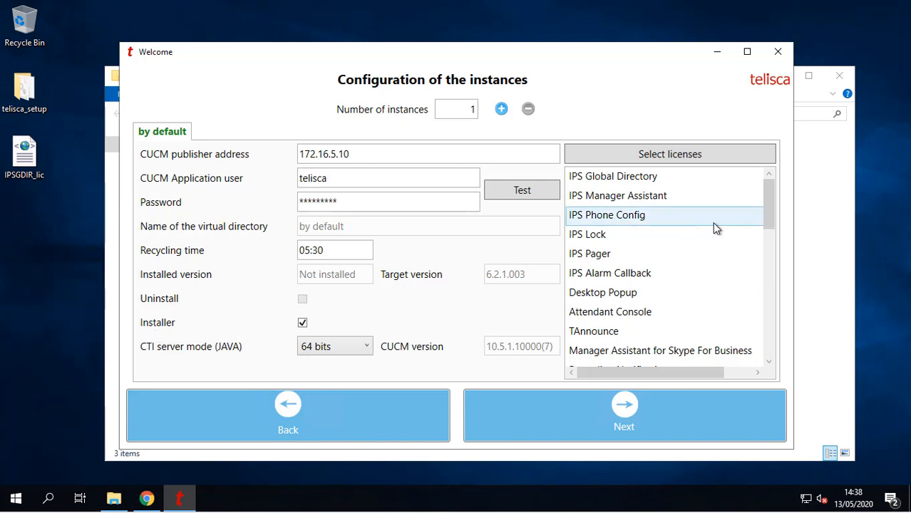
Review the planned actions, install the default instance, and proceed to the setup wizard's final page.
click(658, 418)
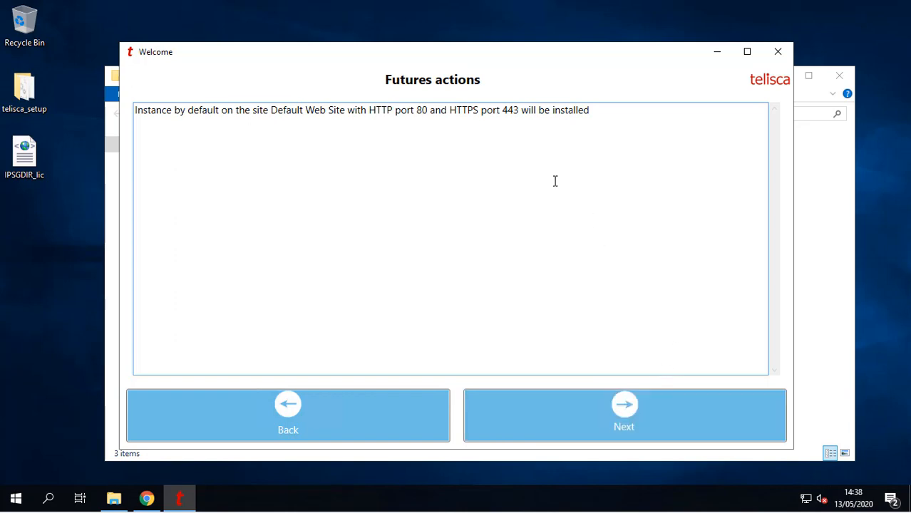
click(565, 426)
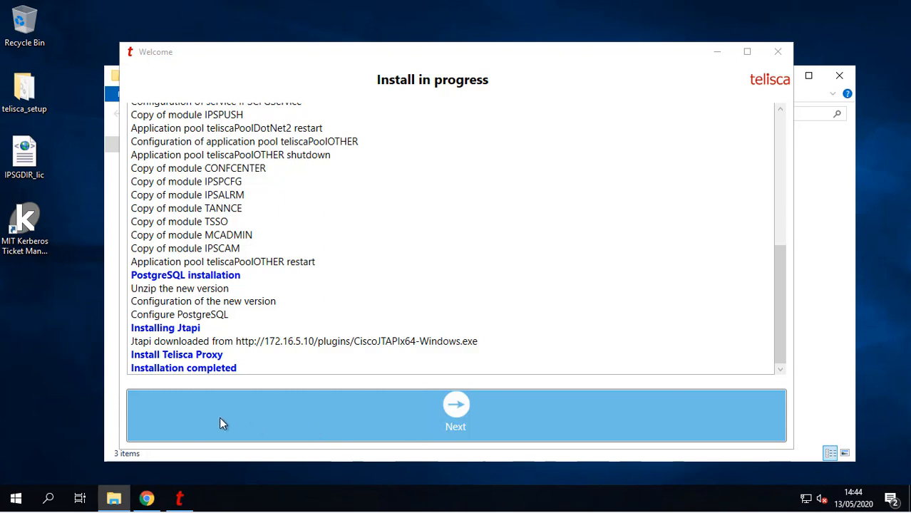
click(421, 419)
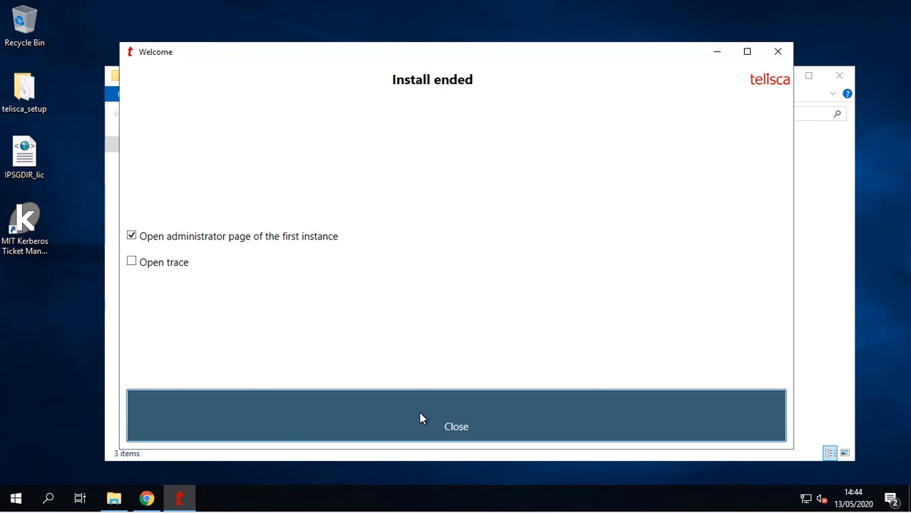
click(420, 418)
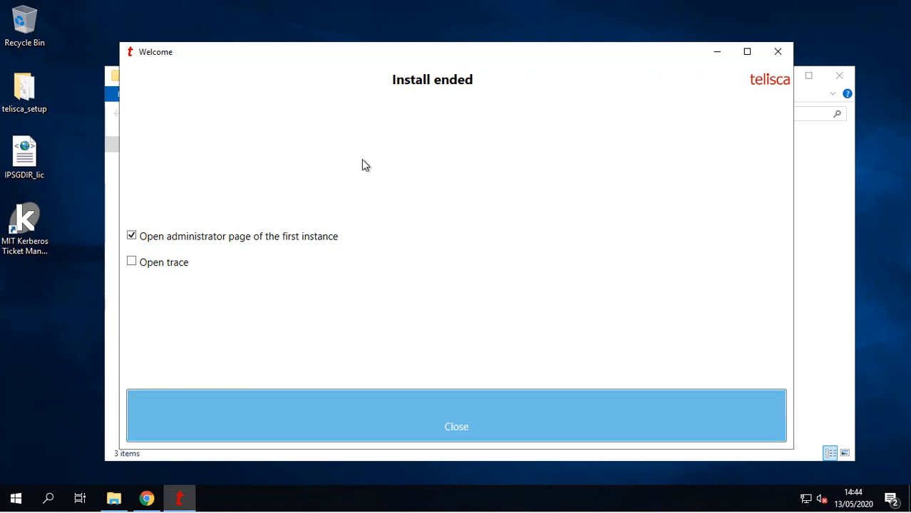